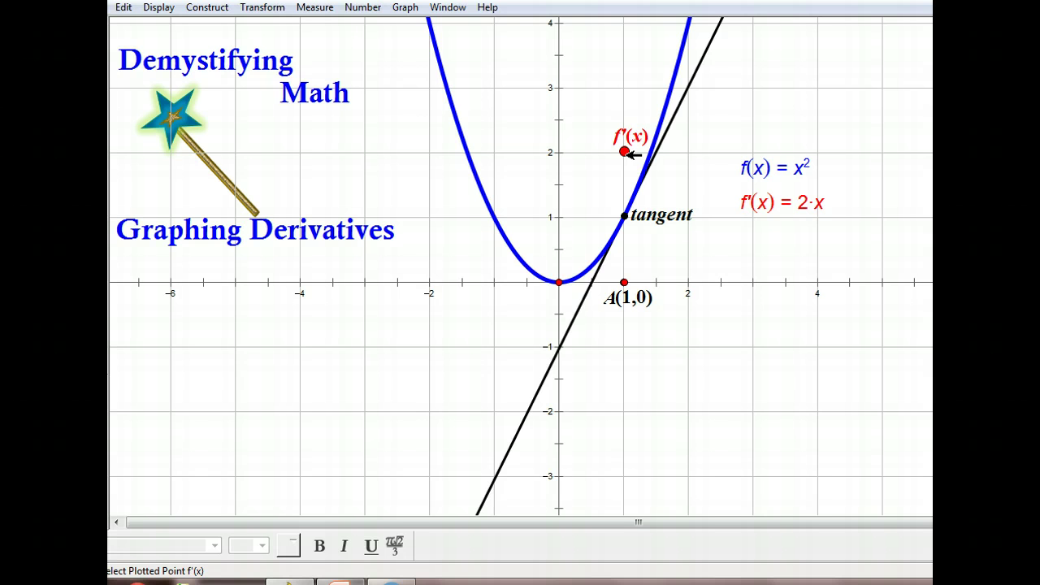
# Step: Trace red f′(x) points of x² by moving A from x=1 to x=2
pyautogui.click(626, 153)
pyautogui.click(246, 407)
pyautogui.moveTo(631, 283); pyautogui.dragTo(693, 277)
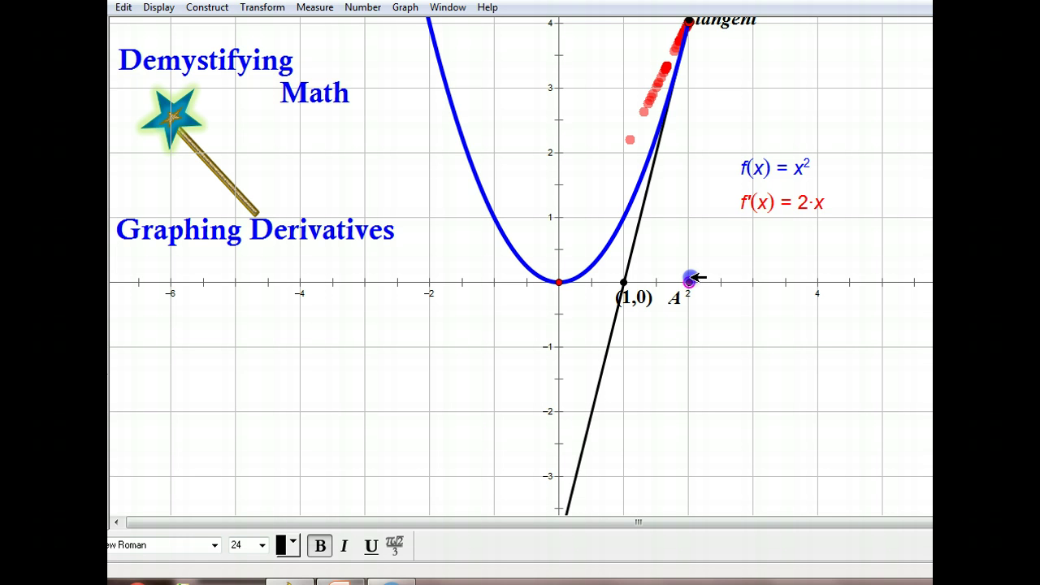
pyautogui.moveTo(693, 278); pyautogui.dragTo(693, 278)
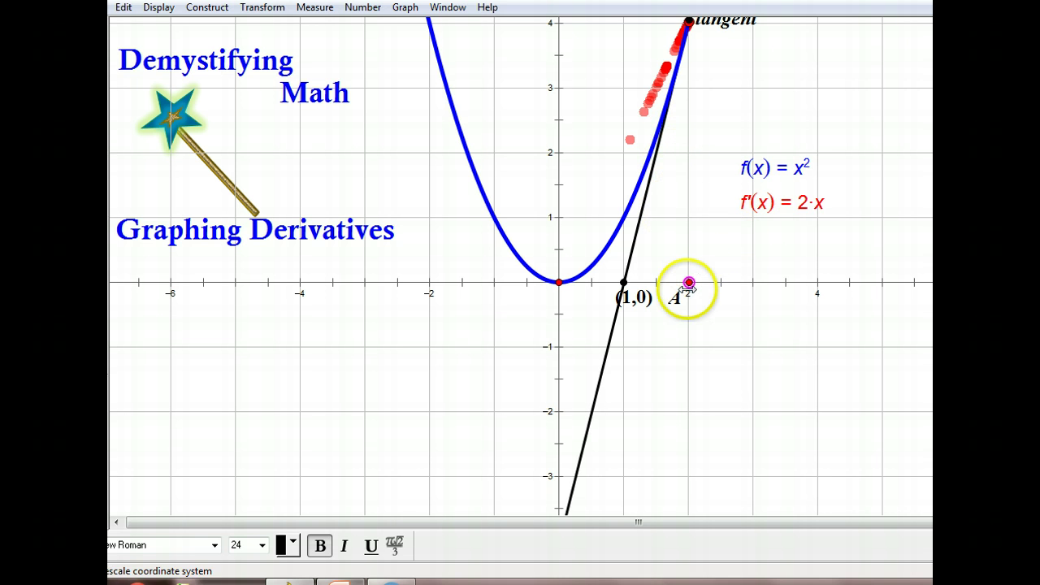
# Step: Move point A back left to about x=1.8
pyautogui.moveTo(690, 284); pyautogui.dragTo(566, 341)
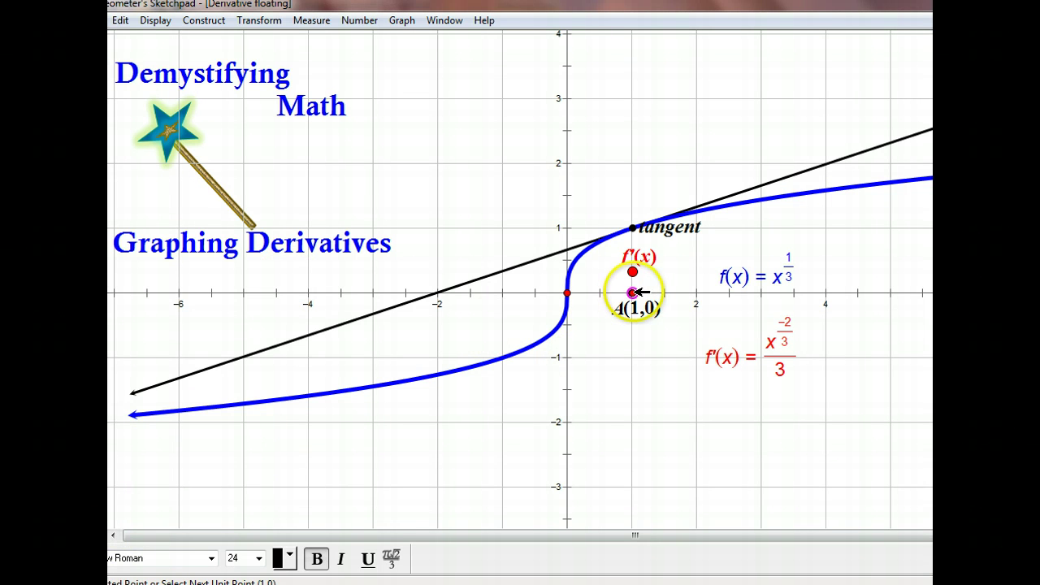
# Step: Trace f′(x) of x^(1/3) by moving A from x=1 to about 5.5, then back to 1
pyautogui.moveTo(636, 291); pyautogui.dragTo(926, 287)
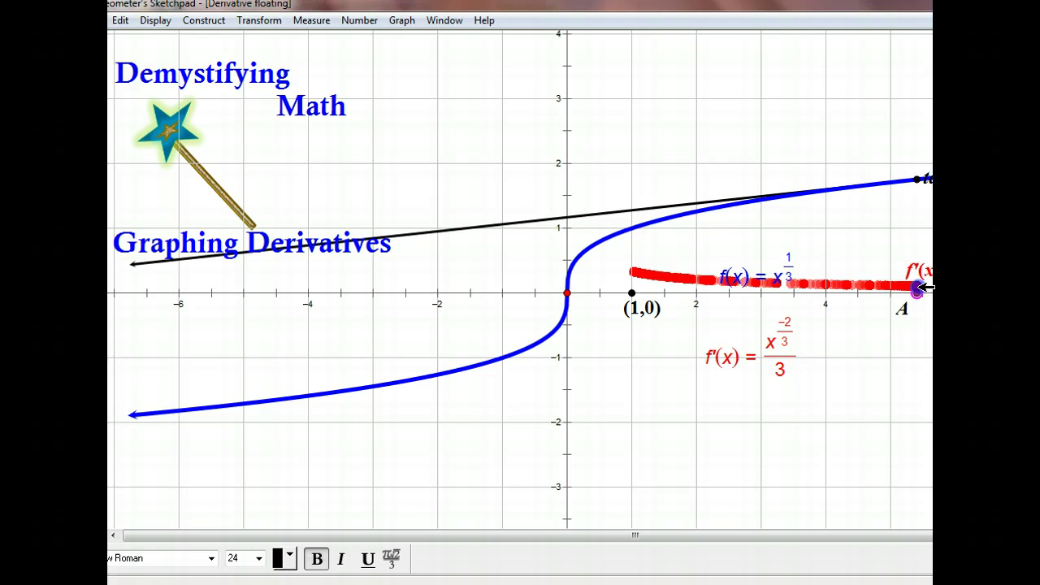
pyautogui.moveTo(924, 286); pyautogui.dragTo(636, 278)
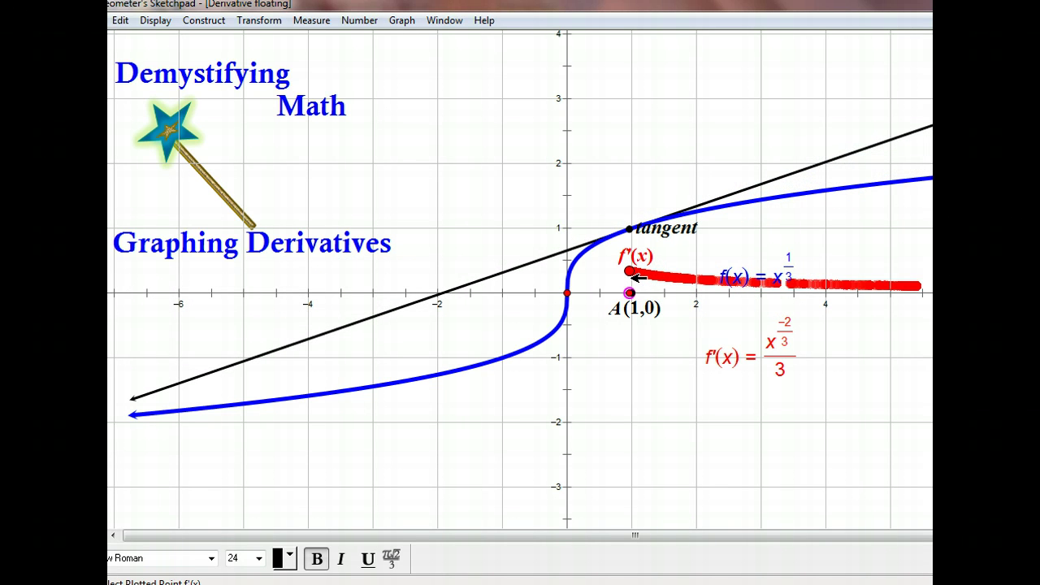
# Step: Step A left from x=1 onto the origin, tracing f′(x) points that climb past 3.8
pyautogui.press('Left')
pyautogui.press('Left')
pyautogui.press('Left')
pyautogui.press('Left')
pyautogui.press('Left')
pyautogui.press('Left')
pyautogui.press('Left')
pyautogui.press('Left')
pyautogui.press('Left')
pyautogui.press('Left')
pyautogui.press('Left')
pyautogui.press('Left')
pyautogui.press('Left')
pyautogui.press('Left')
pyautogui.press('Left')
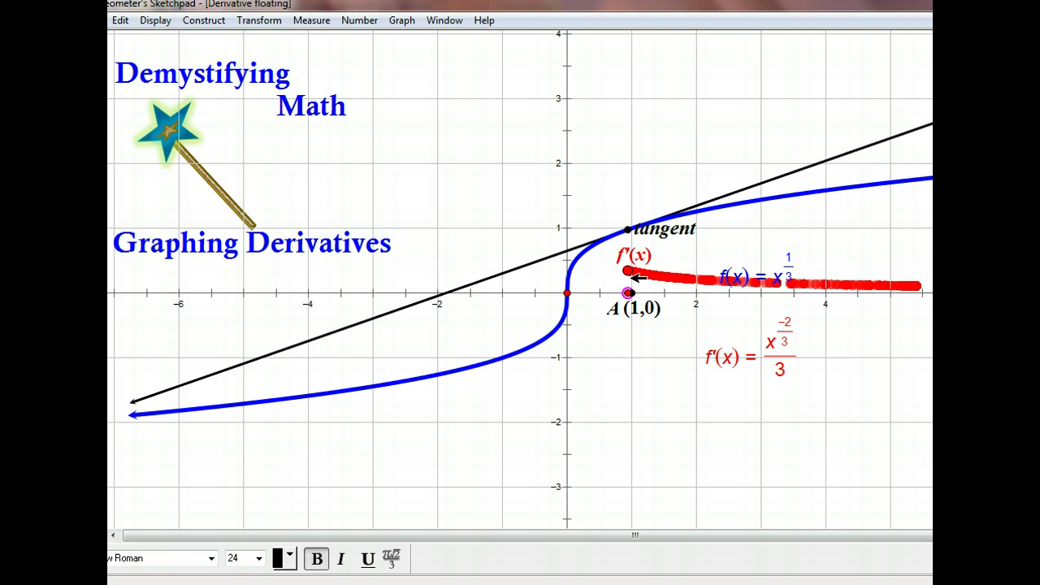
pyautogui.press('Left')
pyautogui.press('Left')
pyautogui.press('Left')
pyautogui.press('Left')
pyautogui.press('Left')
pyautogui.press('Left')
pyautogui.press('Left')
pyautogui.press('Left')
pyautogui.press('Left')
pyautogui.press('Left')
pyautogui.press('Left')
pyautogui.press('Left')
pyautogui.press('Left')
pyautogui.press('Left')
pyautogui.press('Left')
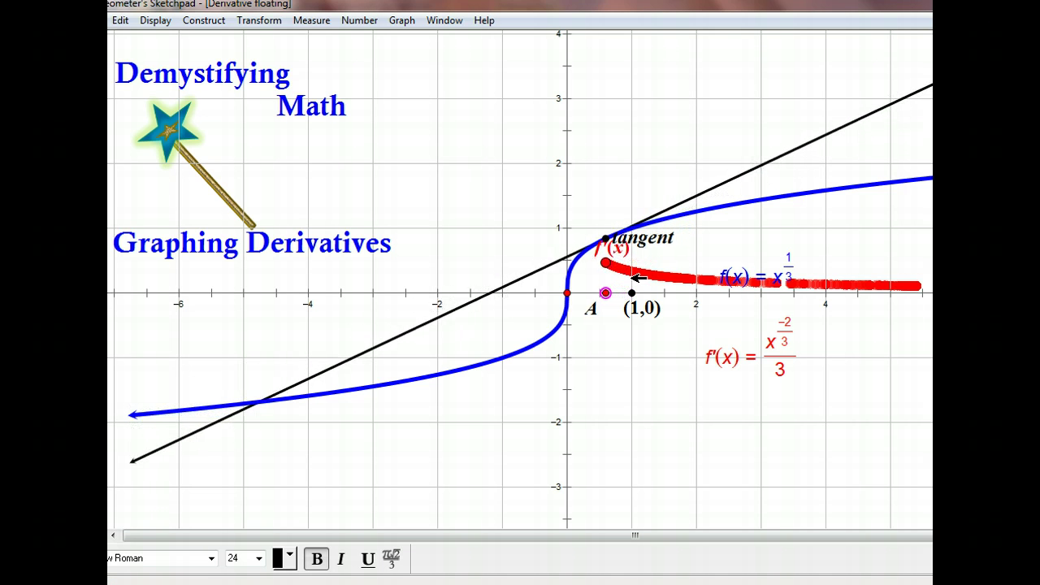
pyautogui.press('Left')
pyautogui.press('Left')
pyautogui.press('Left')
pyautogui.press('Left')
pyautogui.press('Left')
pyautogui.press('Left')
pyautogui.press('Left')
pyautogui.press('Left')
pyautogui.press('Left')
pyautogui.press('Left')
pyautogui.press('Left')
pyautogui.press('Left')
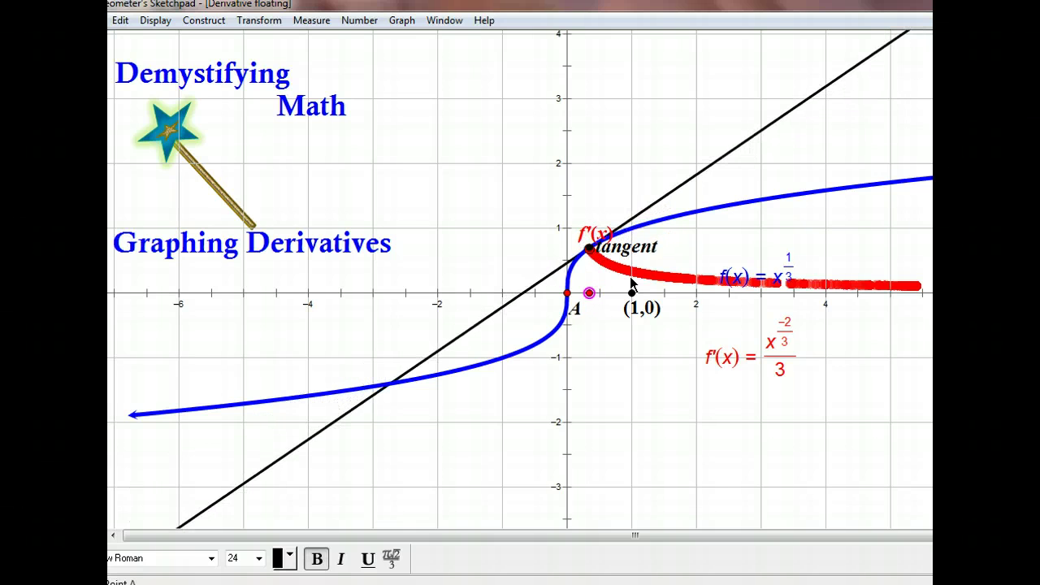
pyautogui.press('Left')
pyautogui.press('Left')
pyautogui.press('Left')
pyautogui.press('Left')
pyautogui.press('Left')
pyautogui.press('Left')
pyautogui.press('Left')
pyautogui.press('Left')
pyautogui.press('Left')
pyautogui.press('Left')
pyautogui.press('Left')
pyautogui.press('Left')
pyautogui.press('Left')
pyautogui.press('Left')
pyautogui.press('Left')
pyautogui.press('Left')
pyautogui.press('Left')
pyautogui.press('Left')
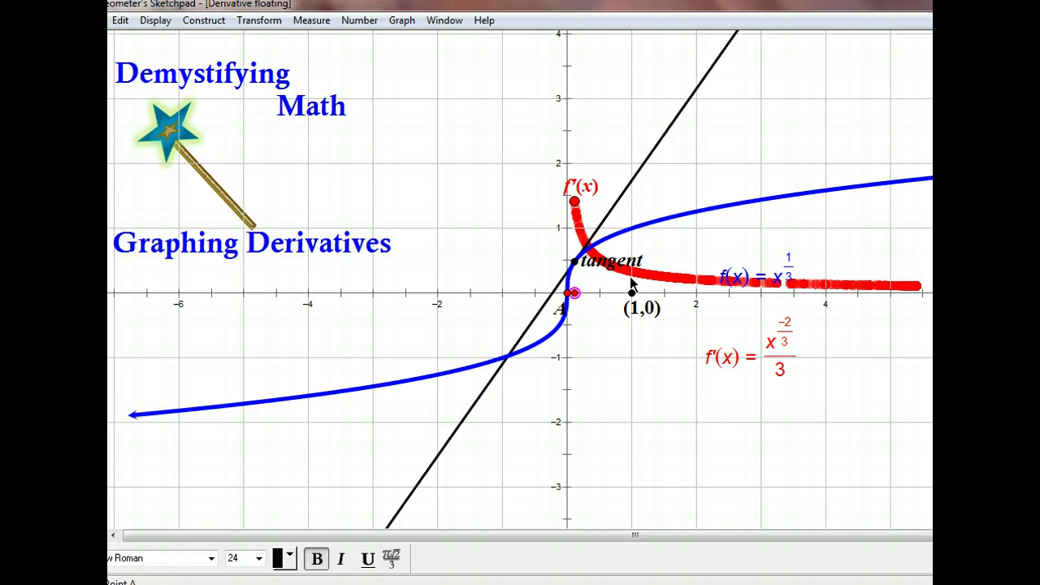
pyautogui.press('Left')
pyautogui.press('Left')
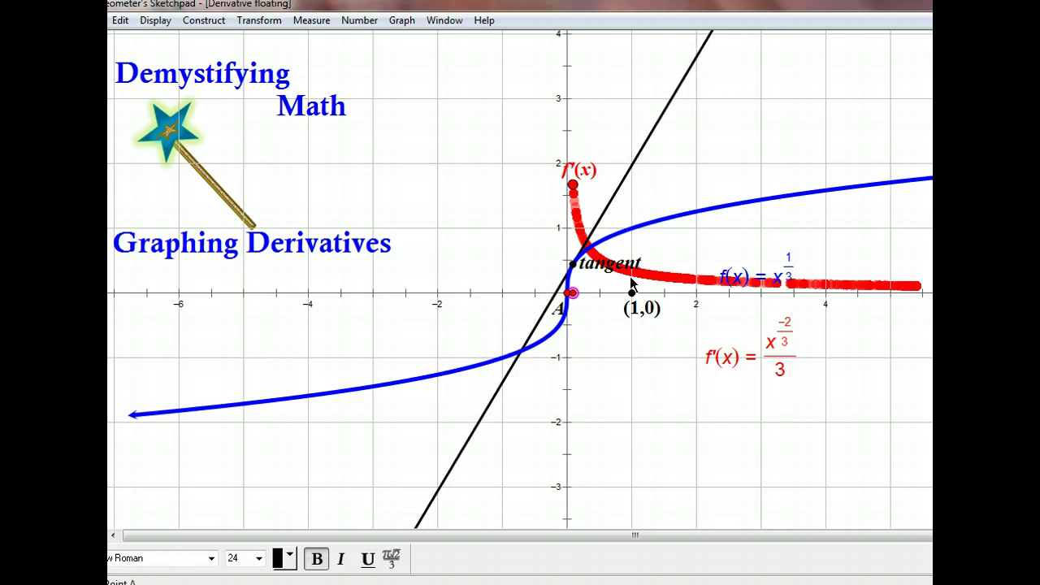
pyautogui.press('Left')
pyautogui.press('Left')
pyautogui.press('Left')
pyautogui.press('Left')
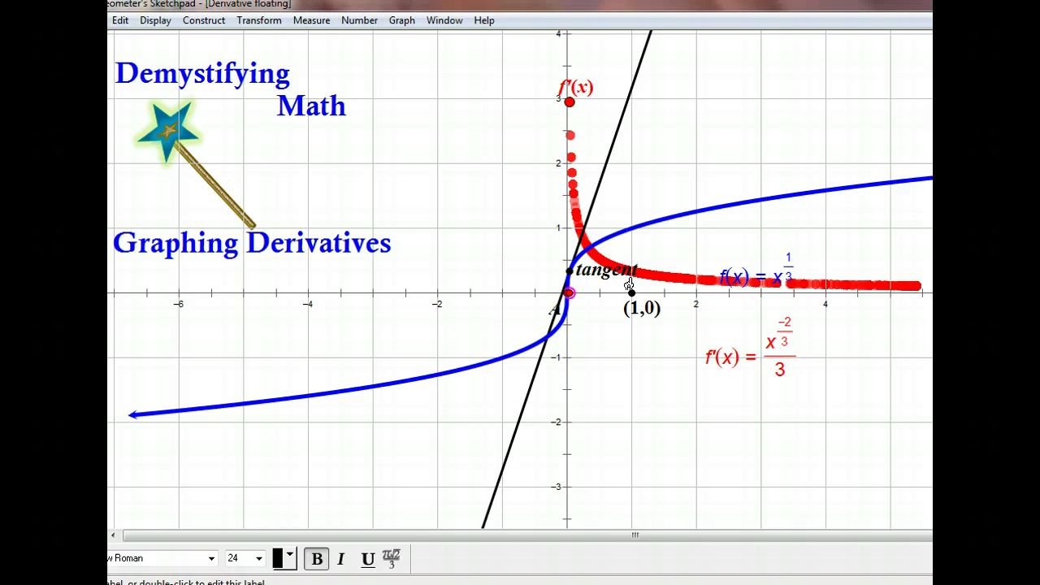
pyautogui.press('Left')
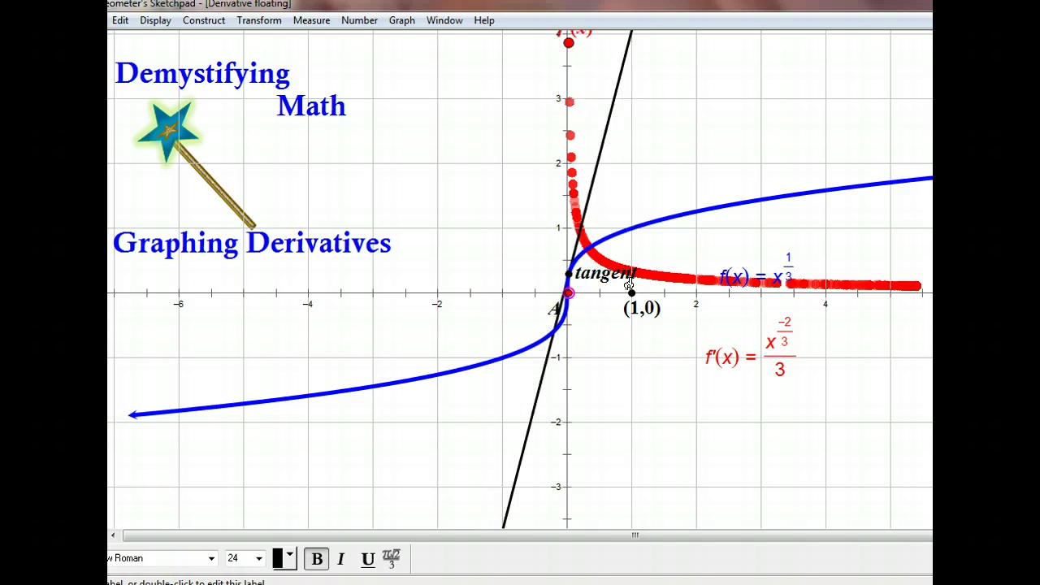
pyautogui.press('Left')
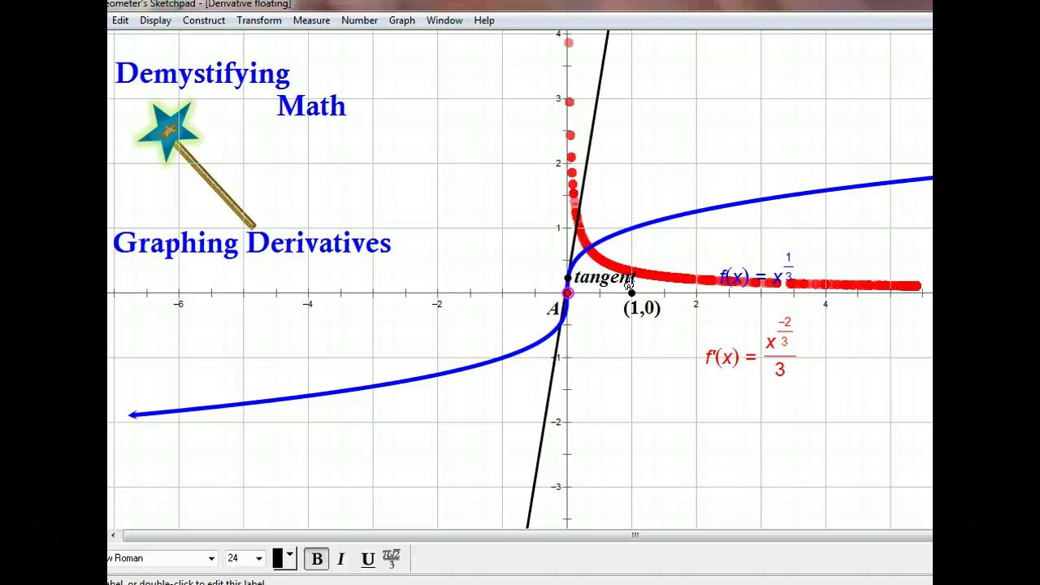
pyautogui.press('Left')
pyautogui.press('Left')
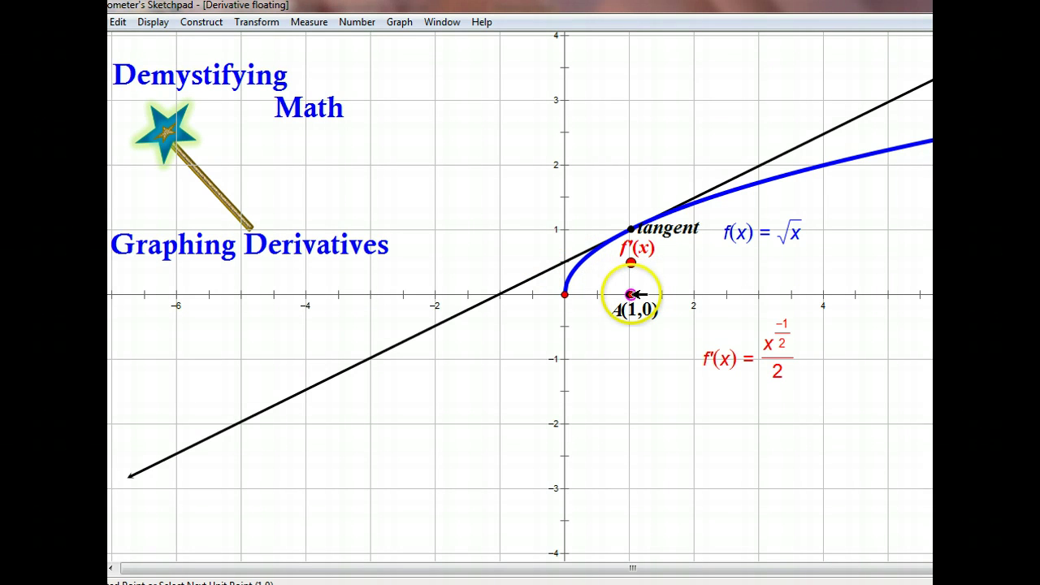
# Step: Move A from x=1 toward the origin, tracing √x derivative points rising to about 2.5
pyautogui.moveTo(633, 294); pyautogui.dragTo(628, 294)
pyautogui.press('Left')
pyautogui.press('Left')
pyautogui.press('Left')
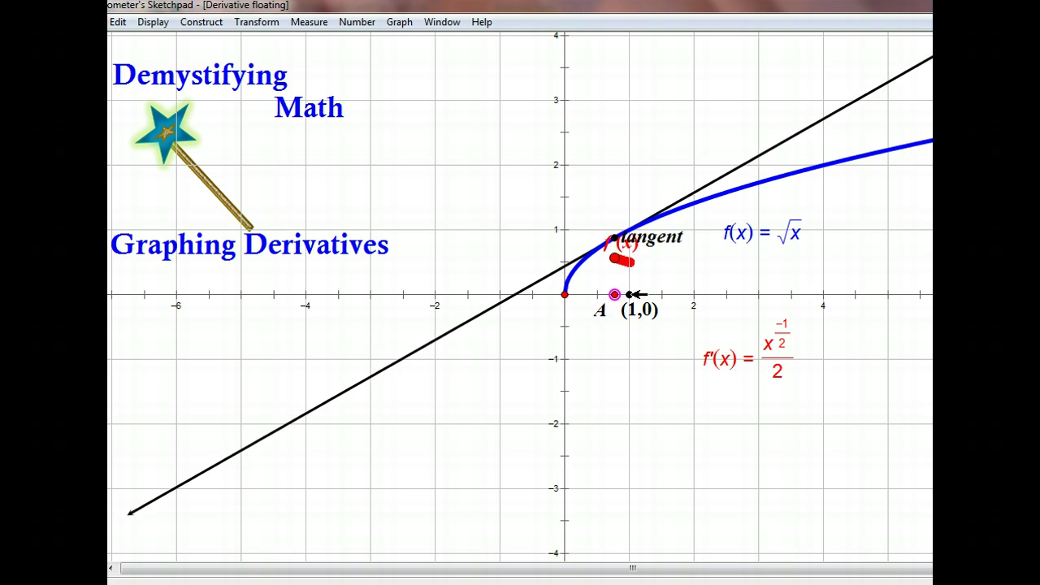
pyautogui.press('Left')
pyautogui.press('Left')
pyautogui.press('Left')
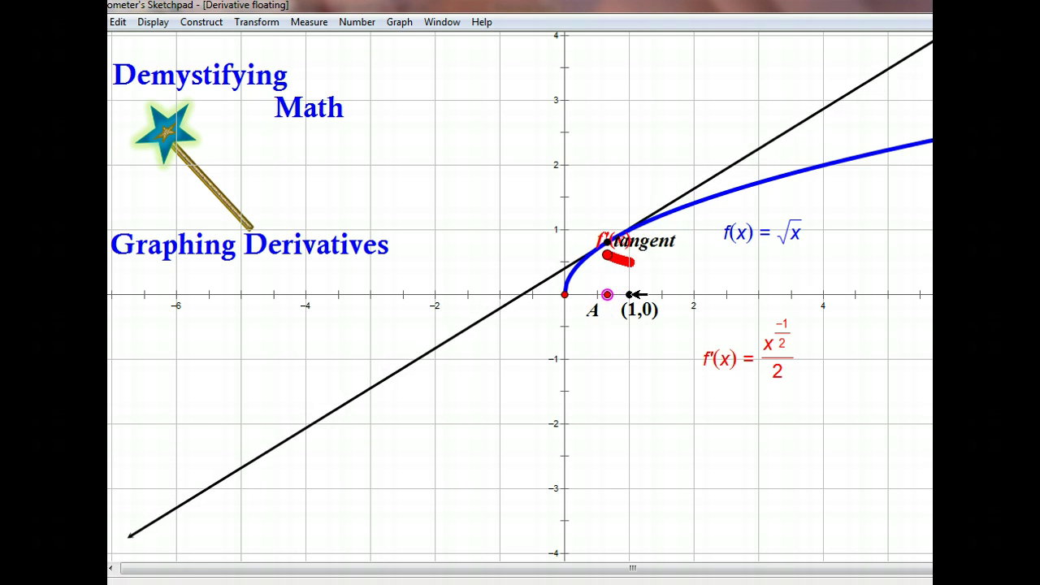
pyautogui.press('Left')
pyautogui.press('Left')
pyautogui.press('Left')
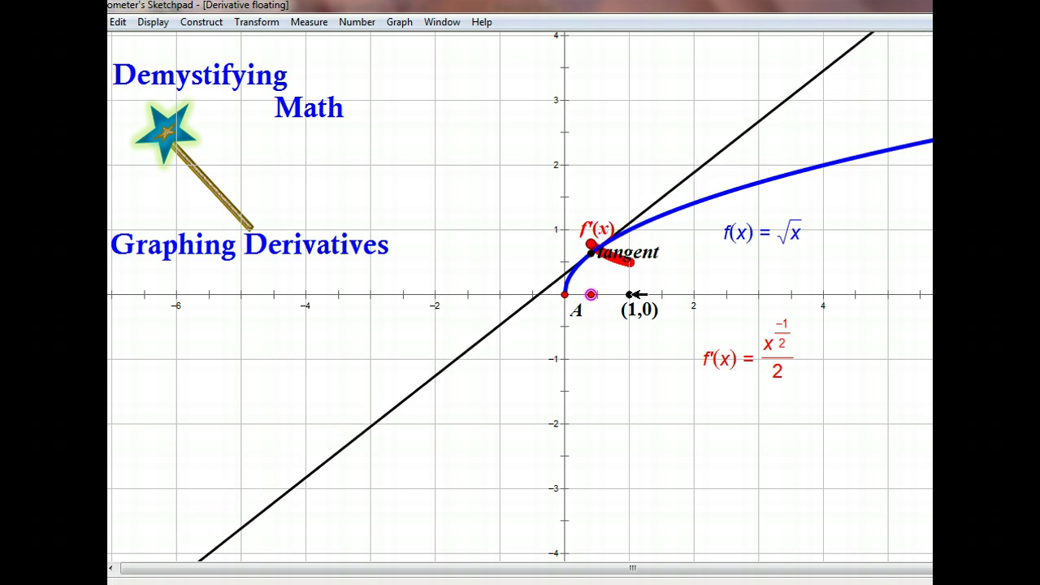
pyautogui.press('Left')
pyautogui.press('Left')
pyautogui.press('Left')
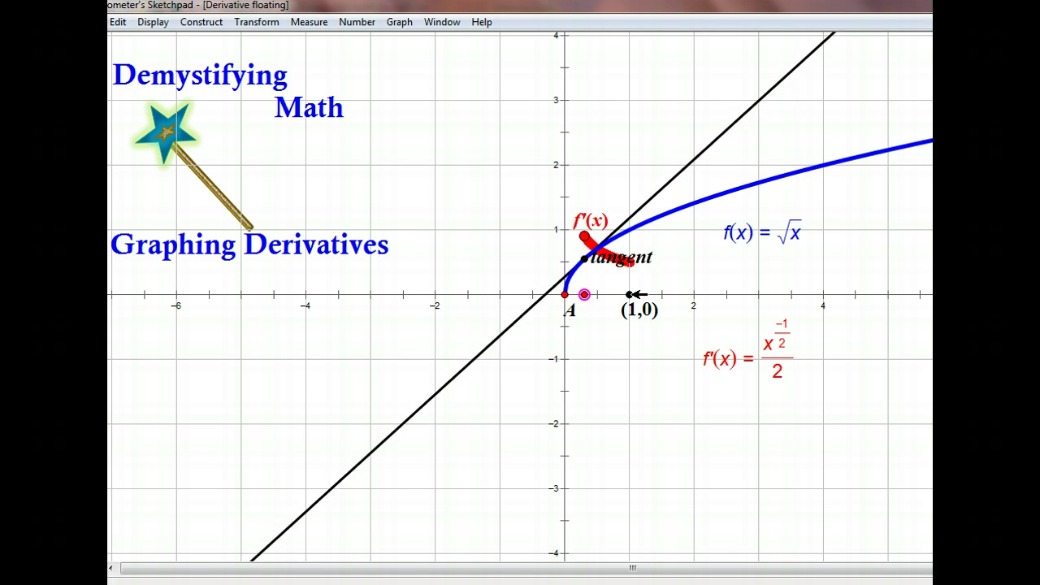
pyautogui.press('Left')
pyautogui.press('Left')
pyautogui.press('Left')
pyautogui.press('Left')
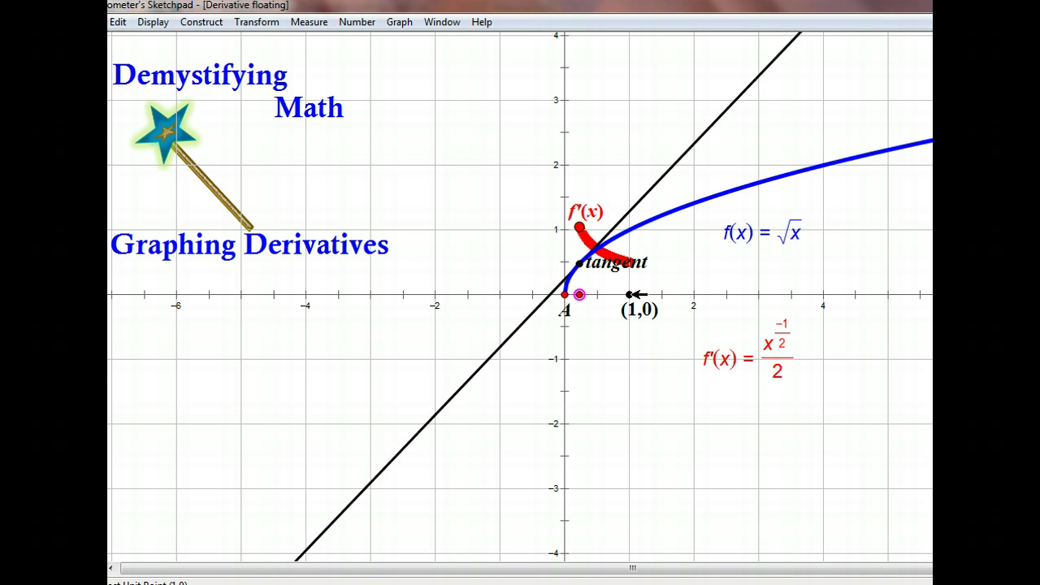
pyautogui.press('Left')
pyautogui.press('Left')
pyautogui.press('Left')
pyautogui.press('Left')
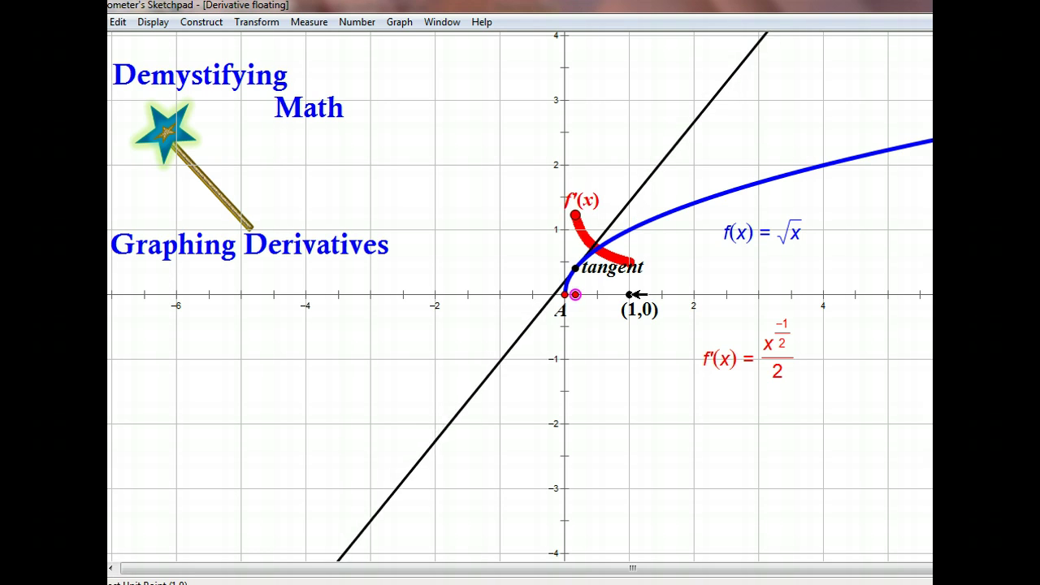
pyautogui.press('Left')
pyautogui.press('Left')
pyautogui.press('Left')
pyautogui.press('Left')
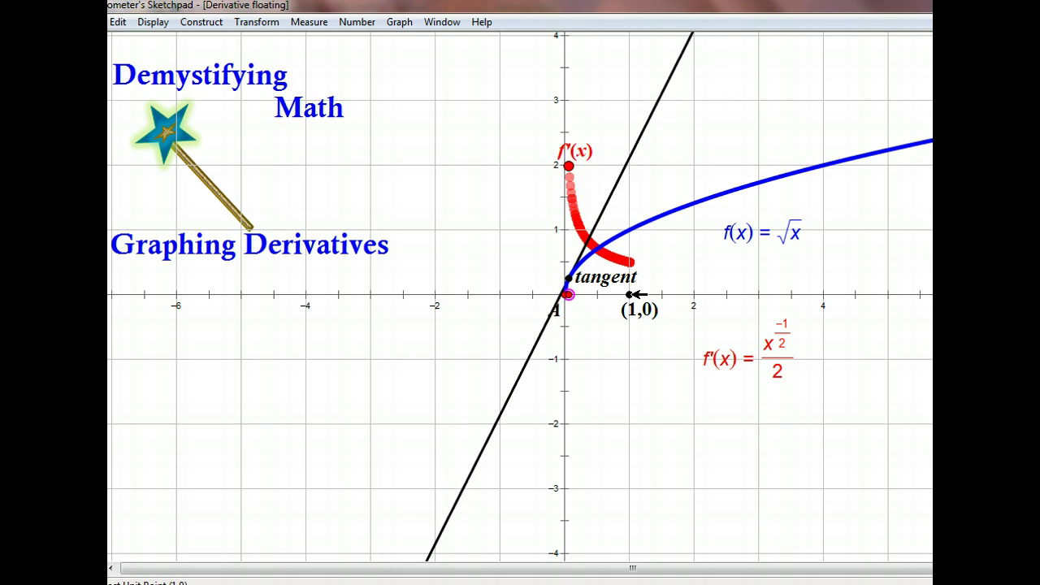
pyautogui.press('Left')
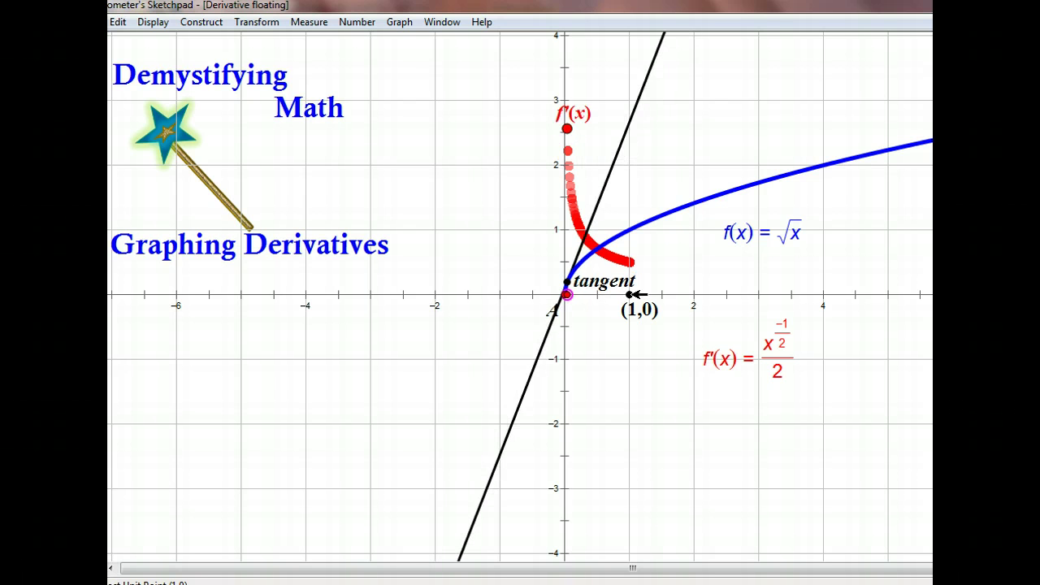